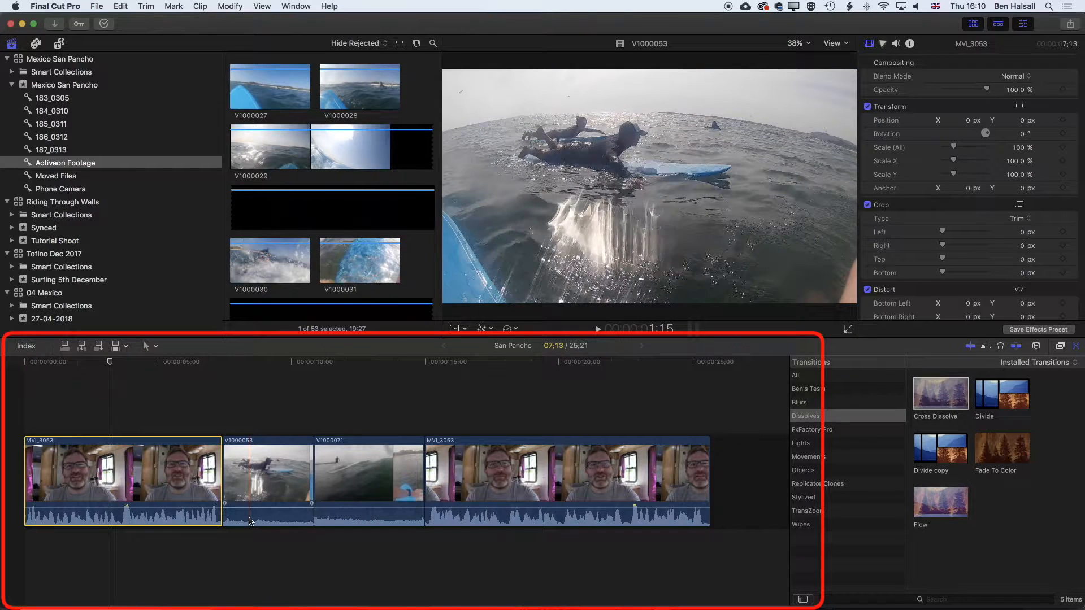
Try a Cross Dissolve on the edit between the first MVI_3053 clip and V1000053
{"action": "left_click_drag", "start_coordinate": [251, 492], "coordinate": [213, 450]}
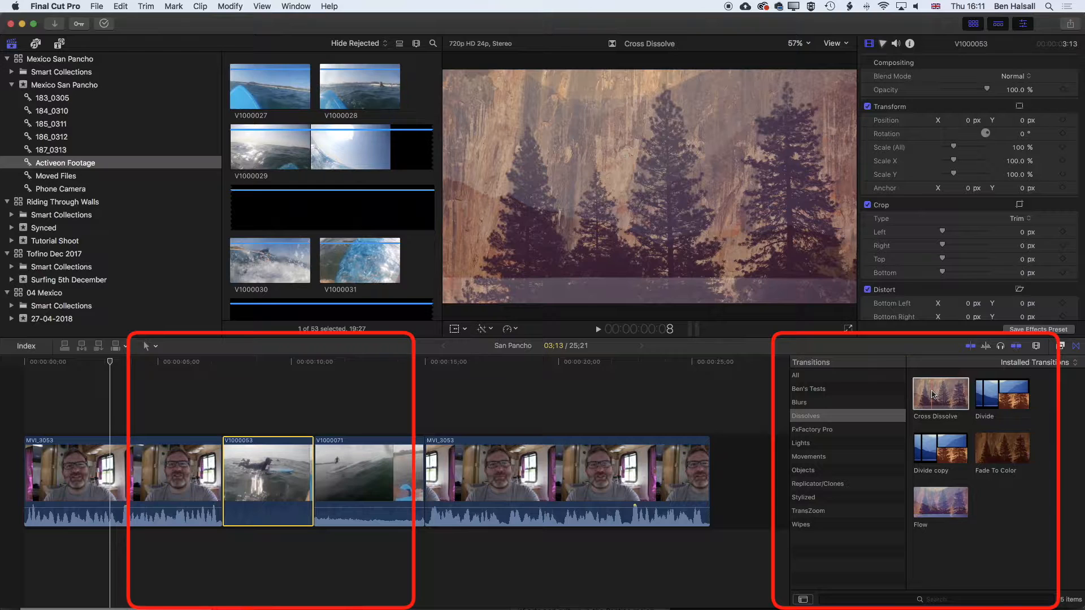
{"action": "left_click_drag", "start_coordinate": [933, 394], "coordinate": [207, 477]}
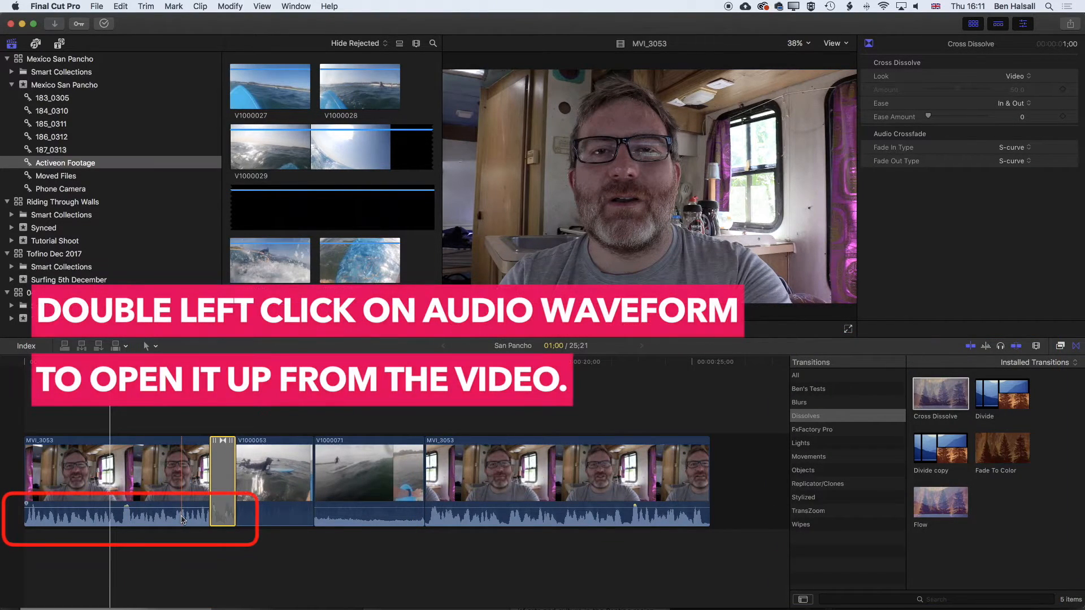
Expand the first MVI_3053 clip's audio and trim only its video out point back to about 4 seconds, so its sound runs under V1000053
{"action": "double_click", "coordinate": [182, 520]}
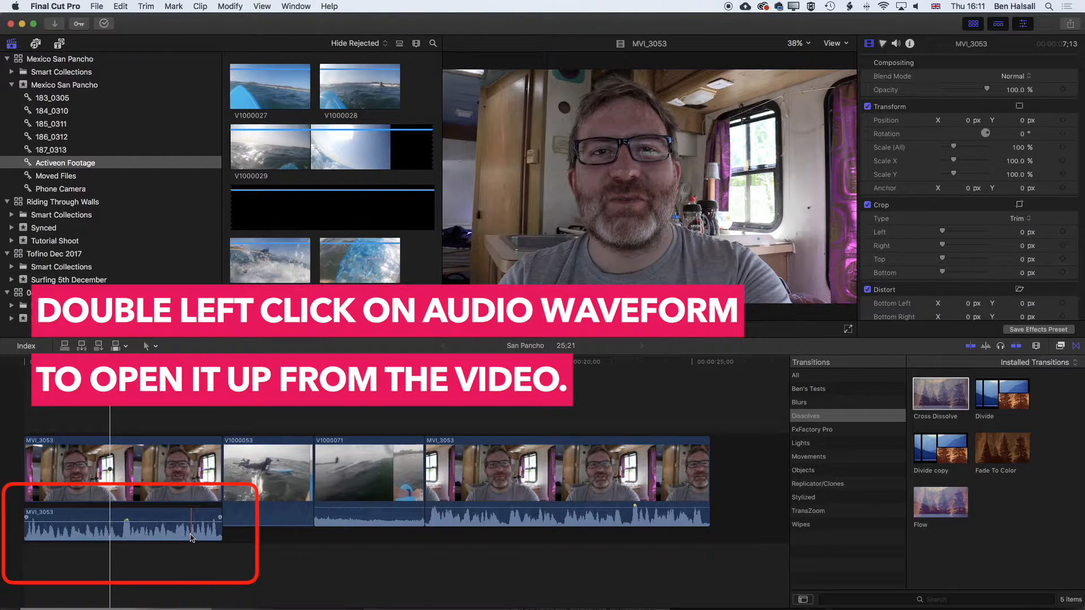
{"action": "double_click", "coordinate": [191, 538]}
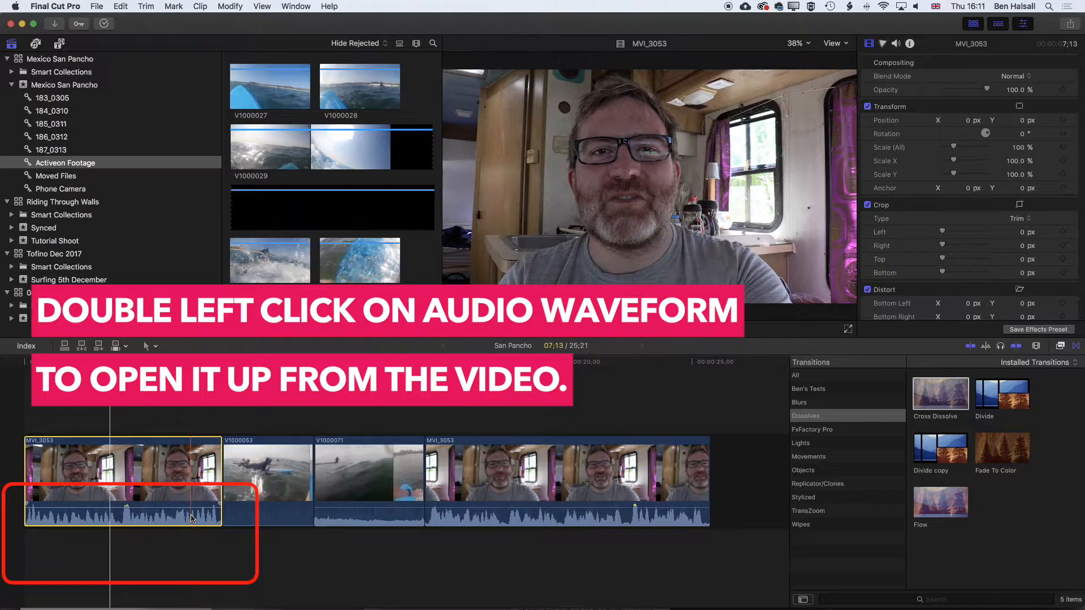
{"action": "double_click", "coordinate": [192, 519]}
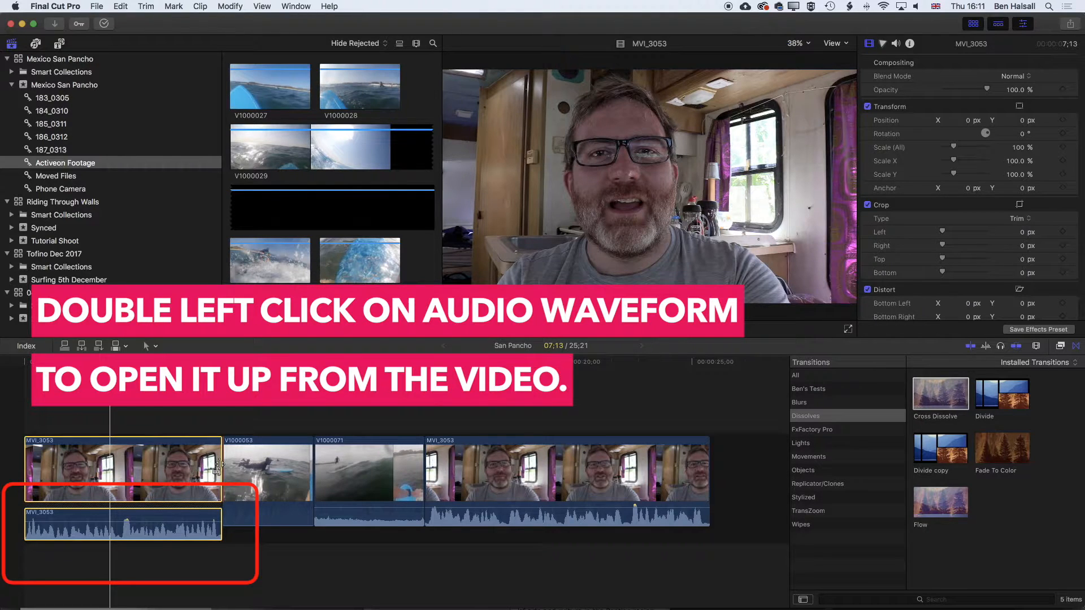
{"action": "left_click", "coordinate": [217, 465]}
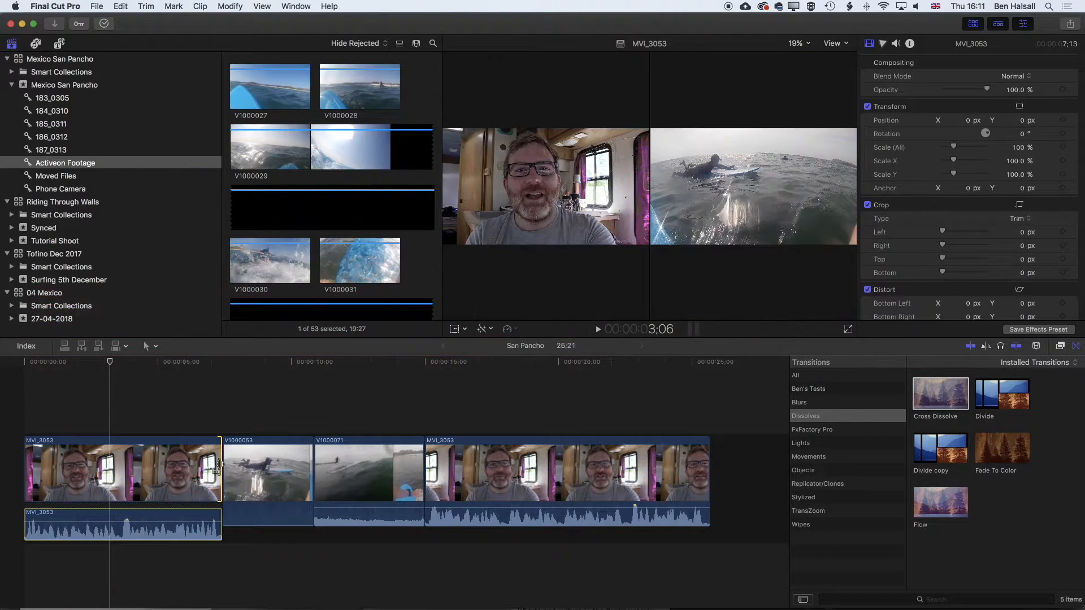
{"action": "left_click_drag", "start_coordinate": [218, 465], "coordinate": [126, 463]}
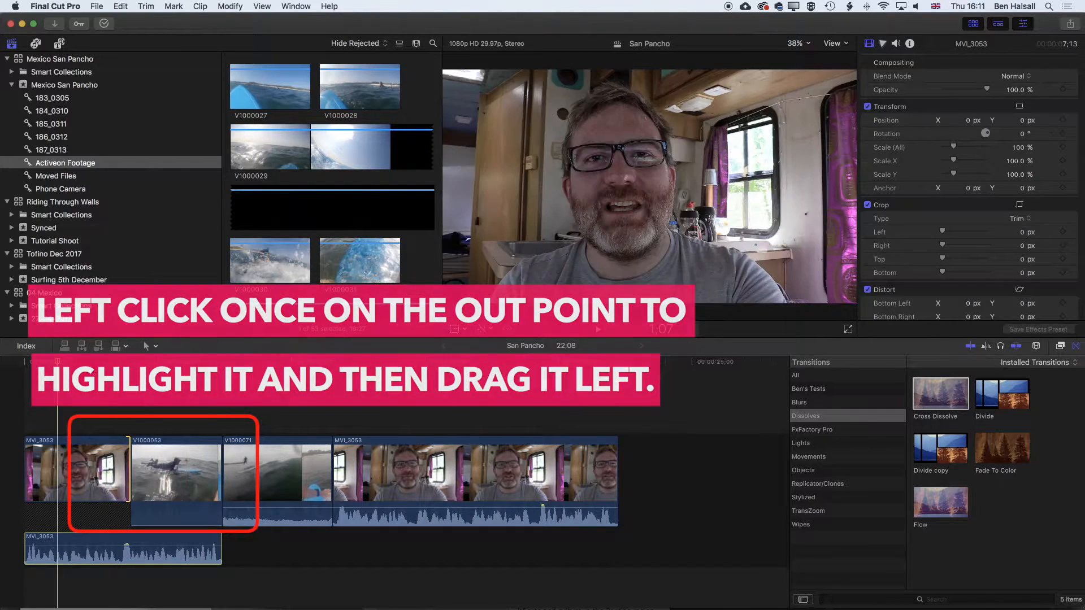
Show the audio meters and play back the split edit into V1000053
{"action": "left_click", "coordinate": [695, 330]}
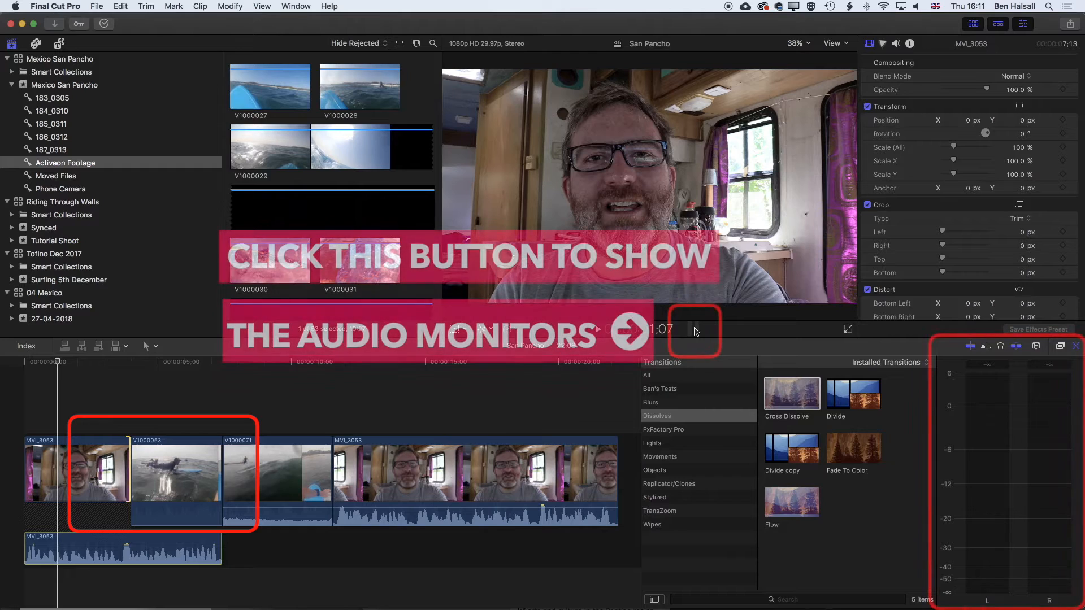
{"action": "key", "text": "space"}
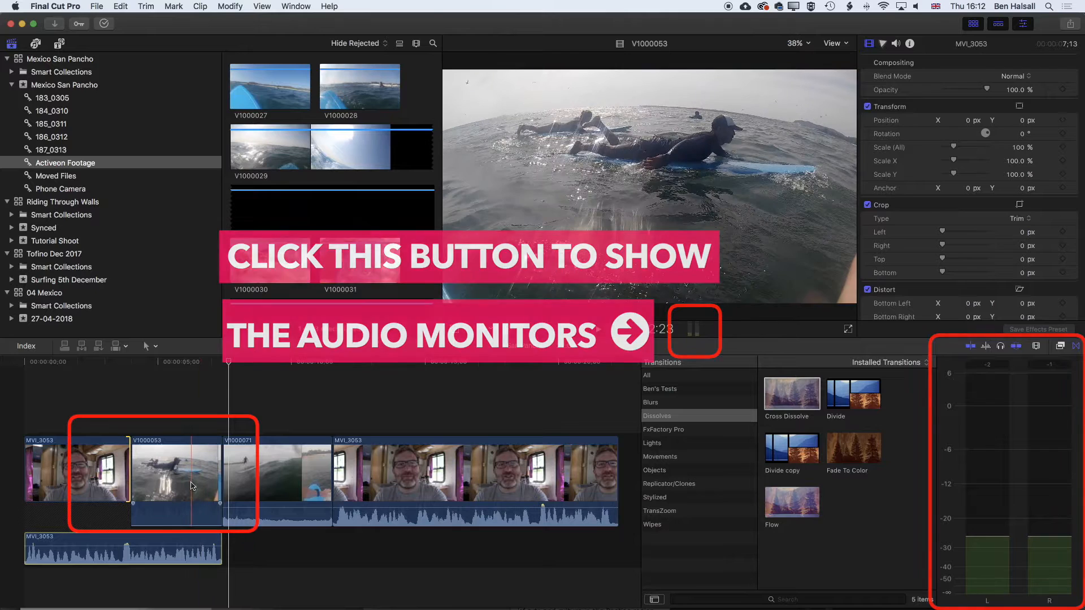
Try a Cross Dissolve between the shortened MVI_3053 clip and V1000053, play it back and remove it
{"action": "left_click_drag", "start_coordinate": [792, 394], "coordinate": [115, 470]}
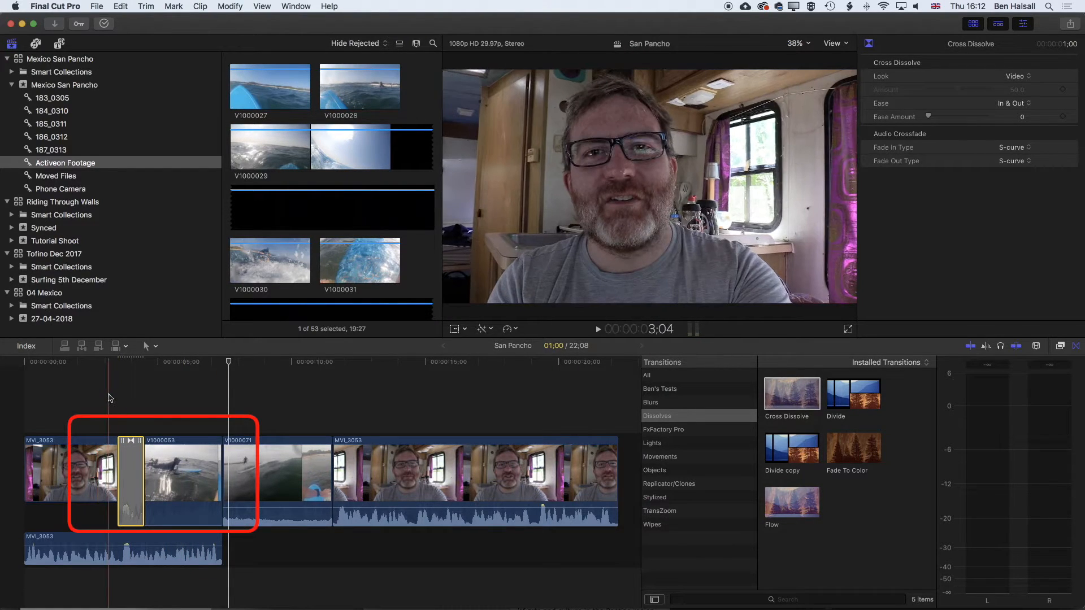
{"action": "key", "text": "space"}
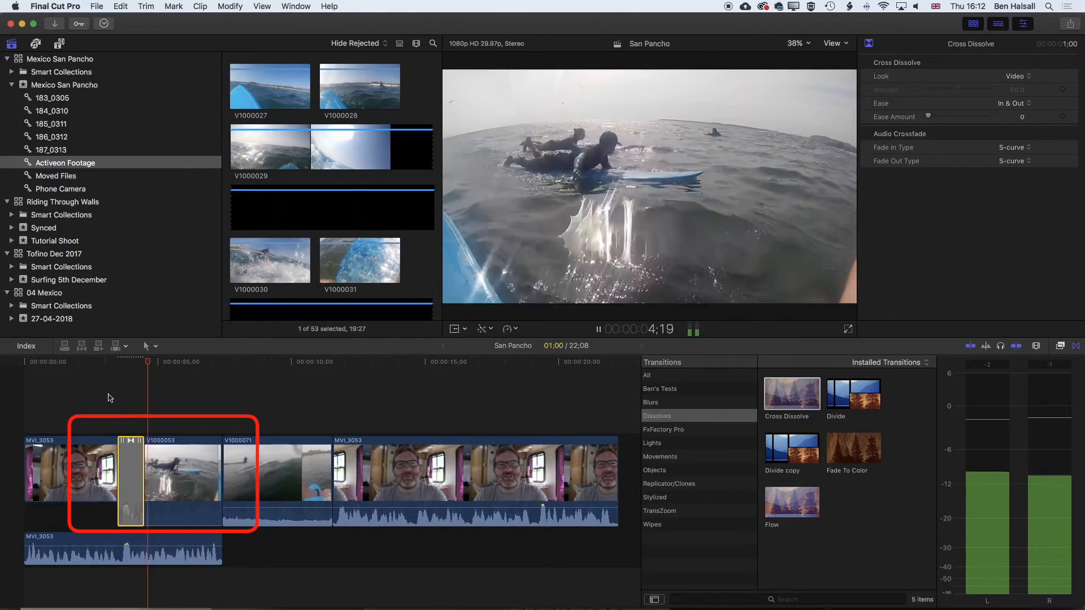
{"action": "key", "text": "Delete"}
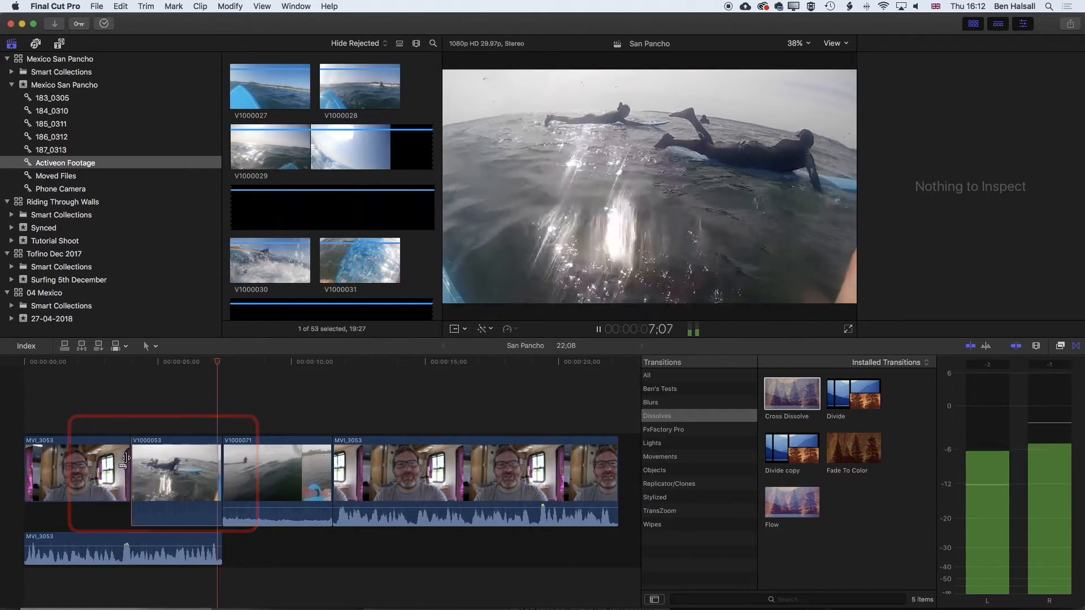
{"action": "key", "text": "space"}
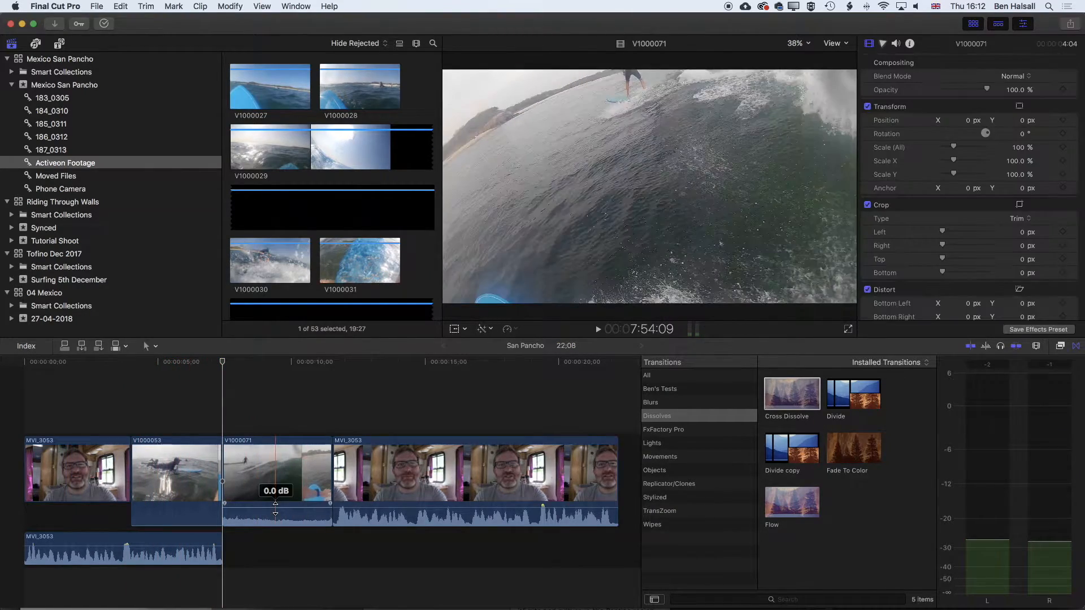
Lower the audio volume of the two surfing clips, V1000071 and V1000053
{"action": "left_click_drag", "start_coordinate": [275, 509], "coordinate": [271, 530]}
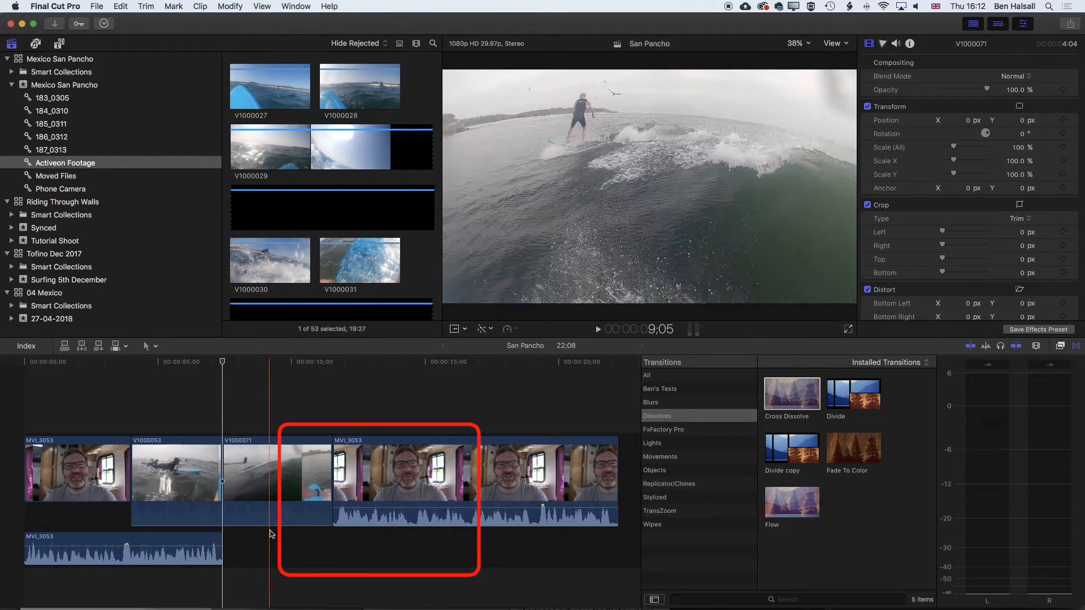
{"action": "left_click_drag", "start_coordinate": [263, 525], "coordinate": [207, 510]}
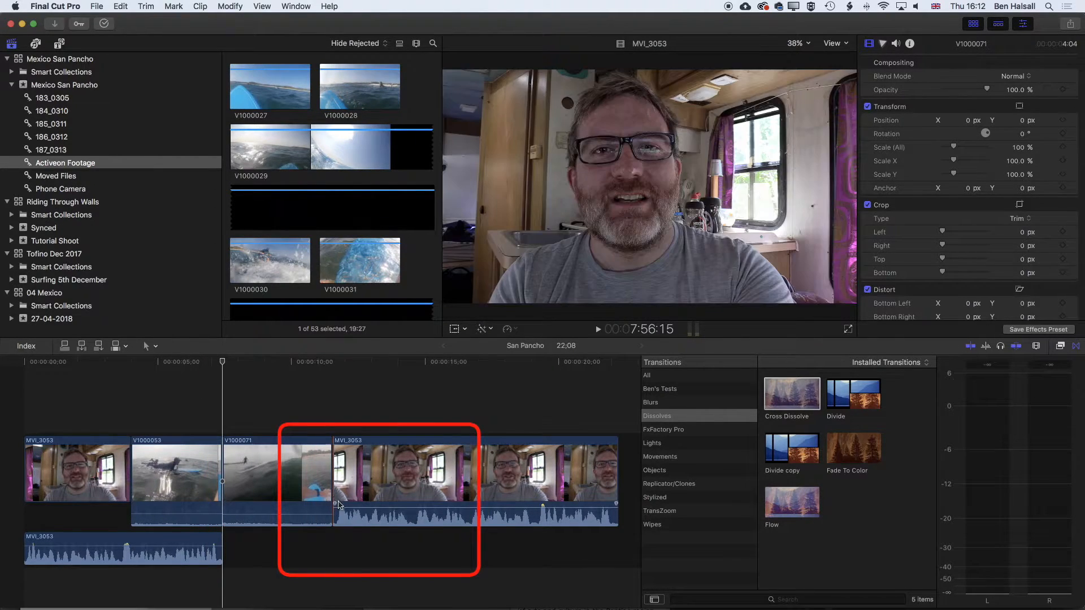
Expand the last MVI_3053 clip's audio, trim about 4 seconds off its video start so the sound leads in under V1000071, and play back
{"action": "double_click", "coordinate": [347, 518]}
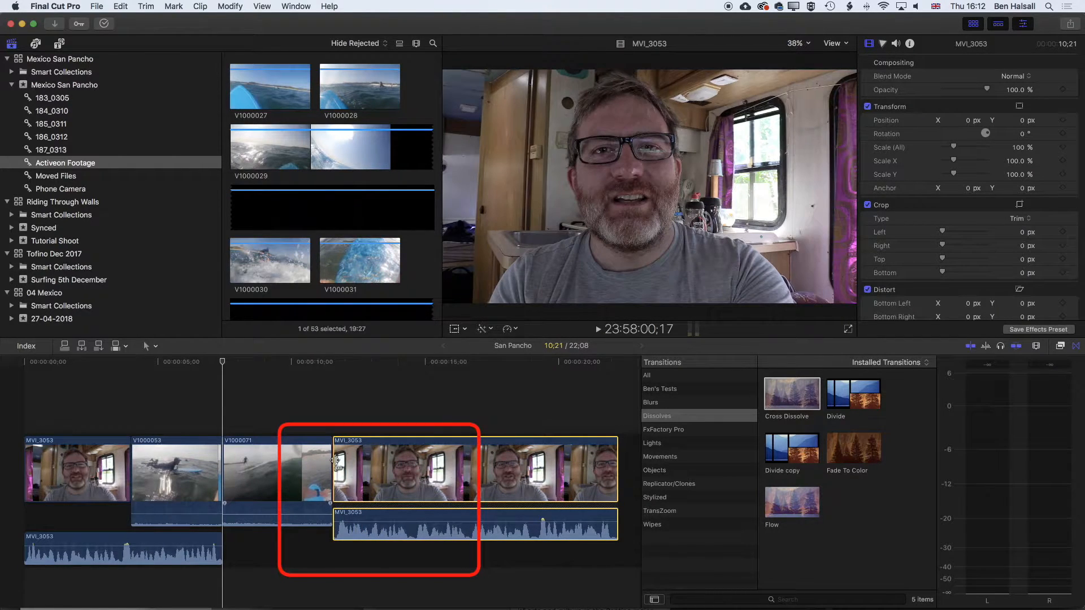
{"action": "left_click_drag", "start_coordinate": [336, 464], "coordinate": [459, 462]}
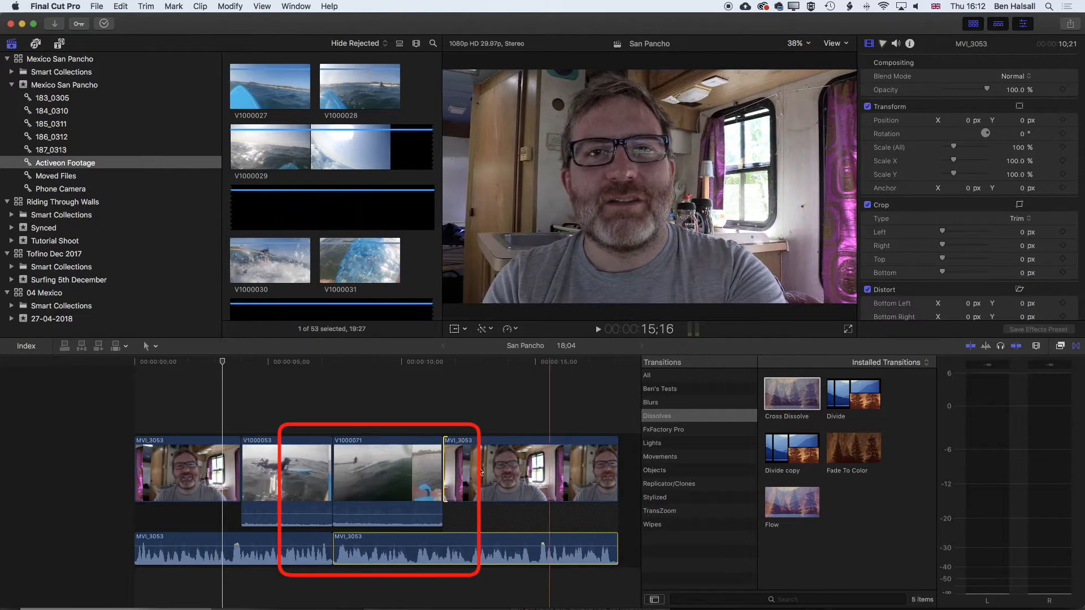
{"action": "key", "text": "space"}
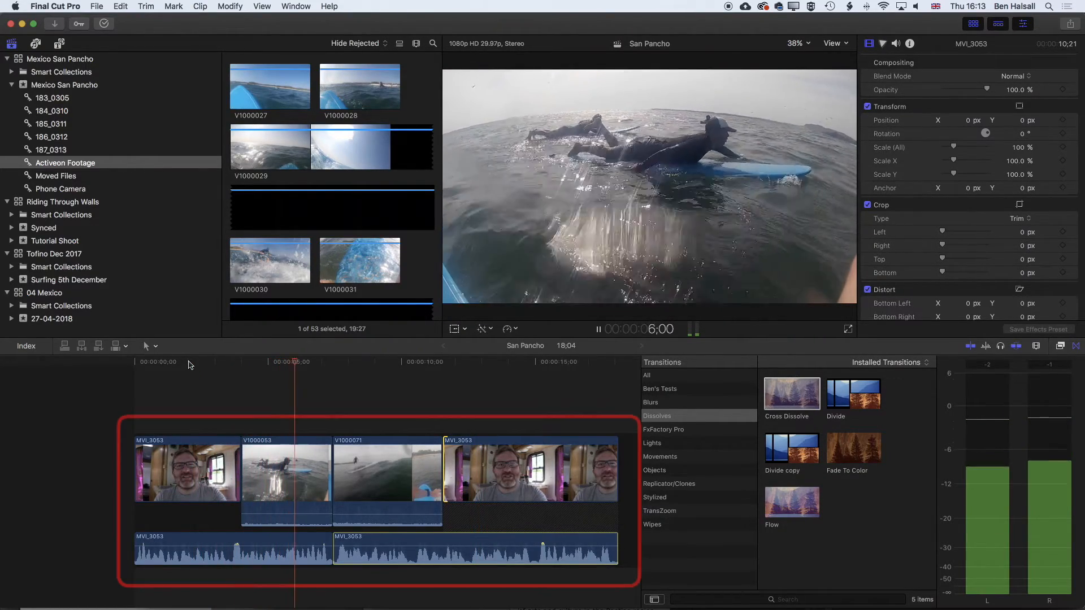
Add Cross Dissolves to all three video edits around V1000053 and V1000071
{"action": "left_click", "coordinate": [244, 480]}
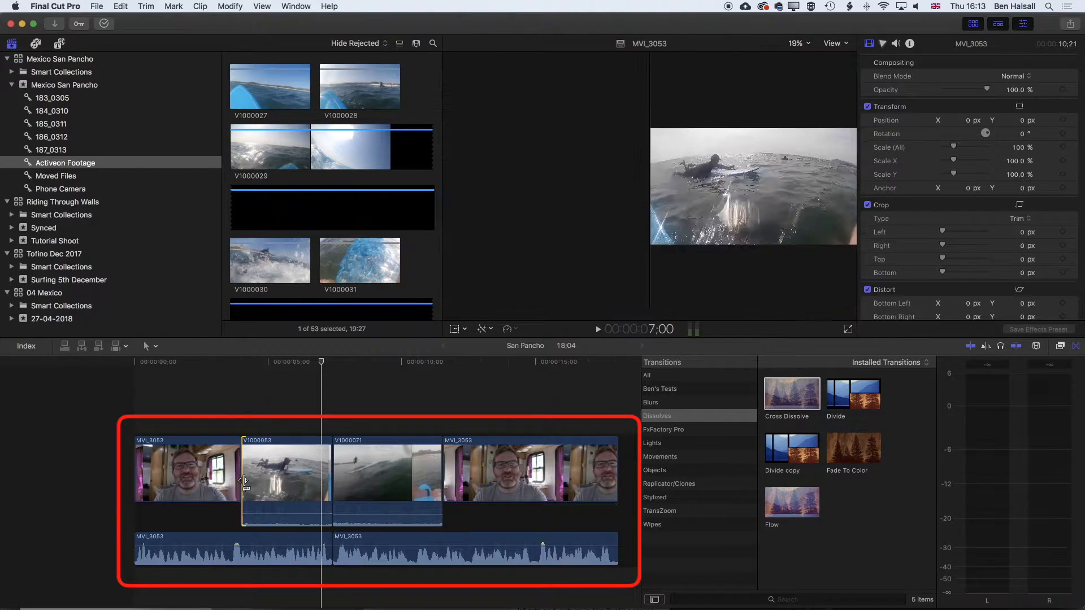
{"action": "left_click_drag", "start_coordinate": [760, 402], "coordinate": [742, 404]}
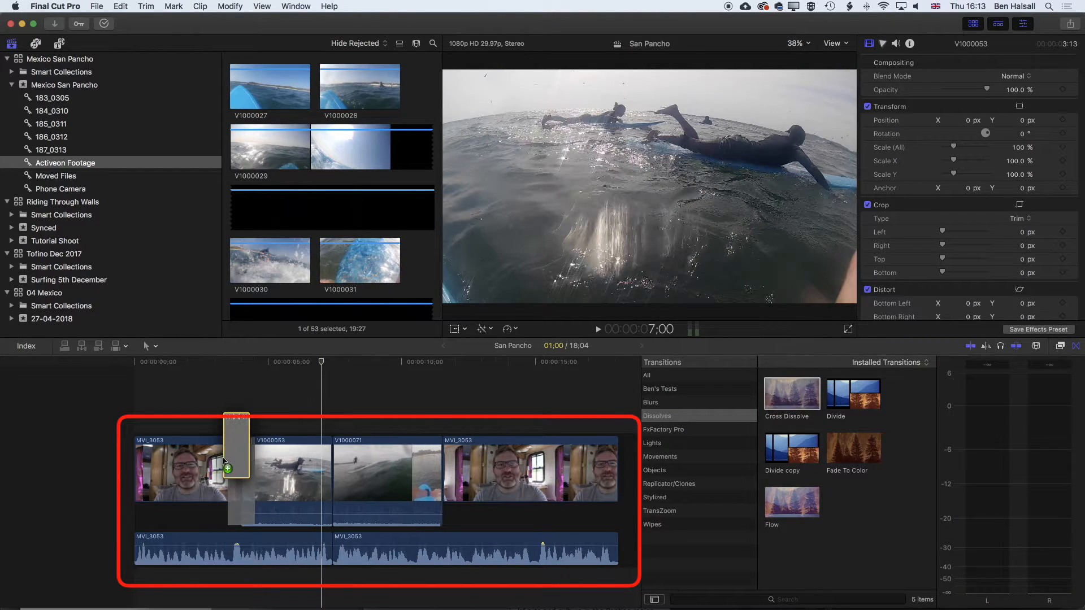
{"action": "left_click_drag", "start_coordinate": [225, 461], "coordinate": [226, 460]}
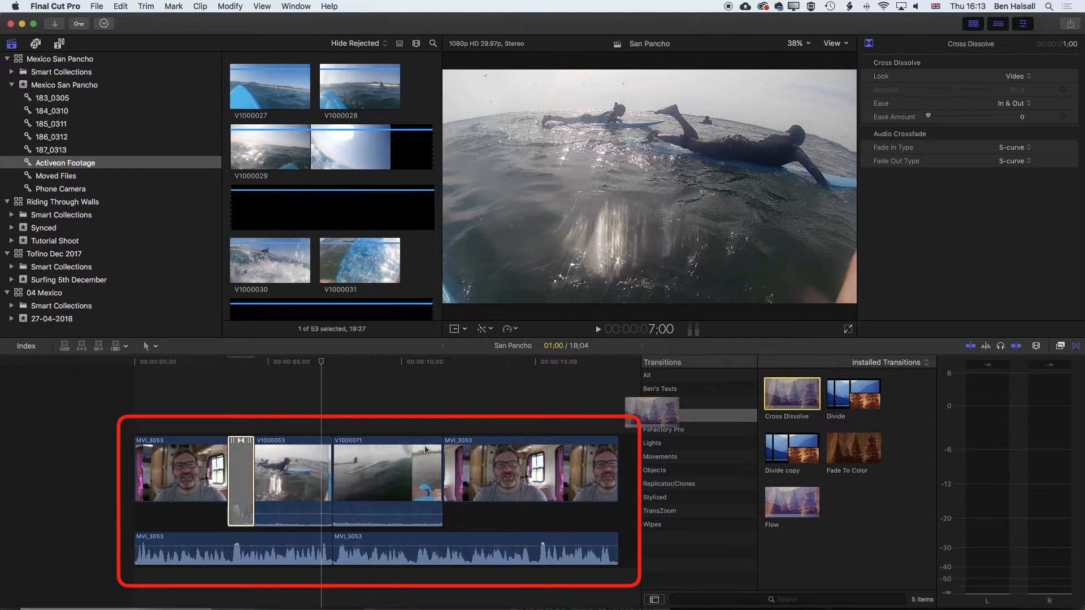
{"action": "left_click_drag", "start_coordinate": [426, 450], "coordinate": [314, 485]}
{"action": "left_click_drag", "start_coordinate": [791, 396], "coordinate": [456, 469]}
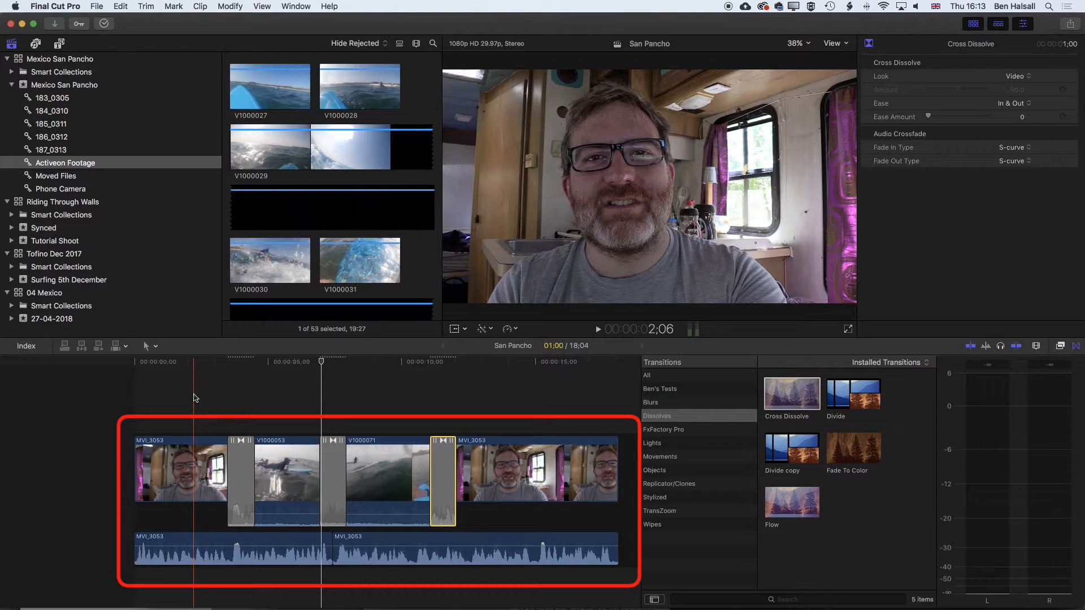
Collapse the first MVI_3053 clip's audio back into its video and expand it again
{"action": "scroll", "coordinate": [195, 398], "scroll_direction": "right", "scroll_amount": 1}
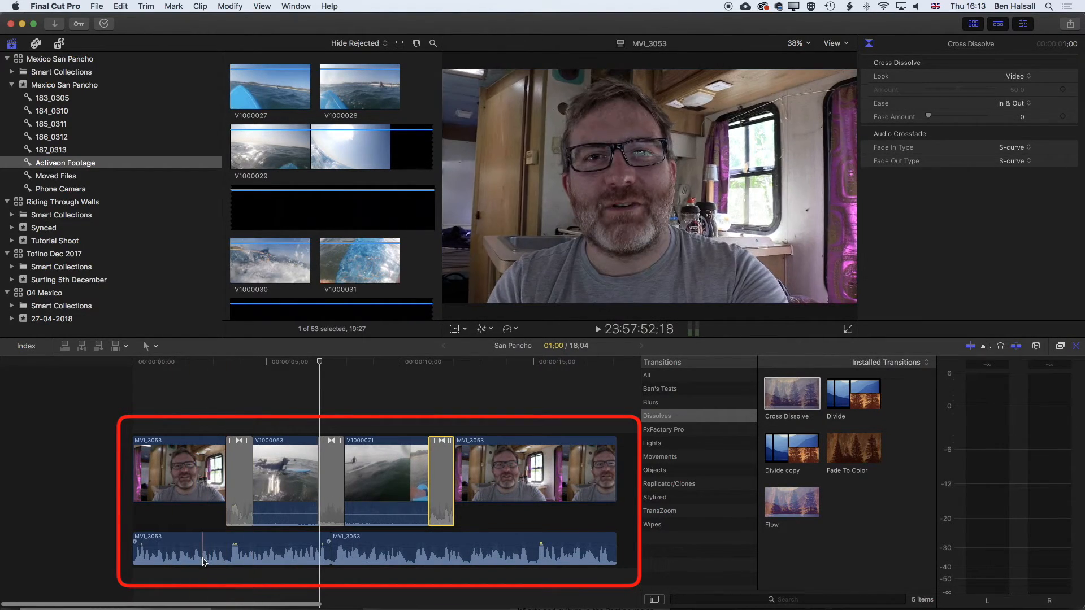
{"action": "double_click", "coordinate": [191, 554]}
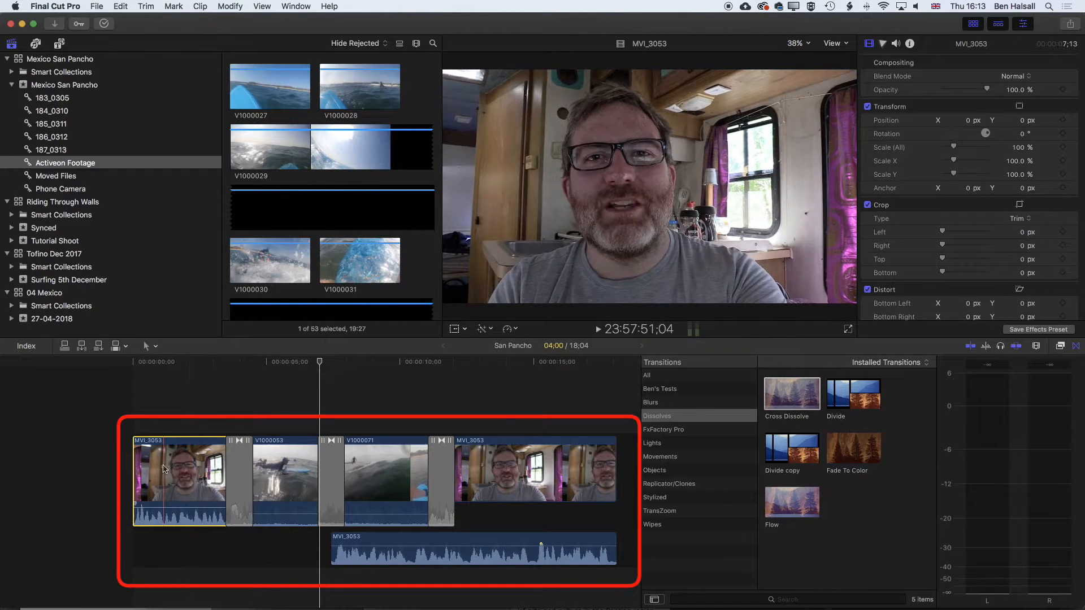
{"action": "left_click", "coordinate": [219, 557]}
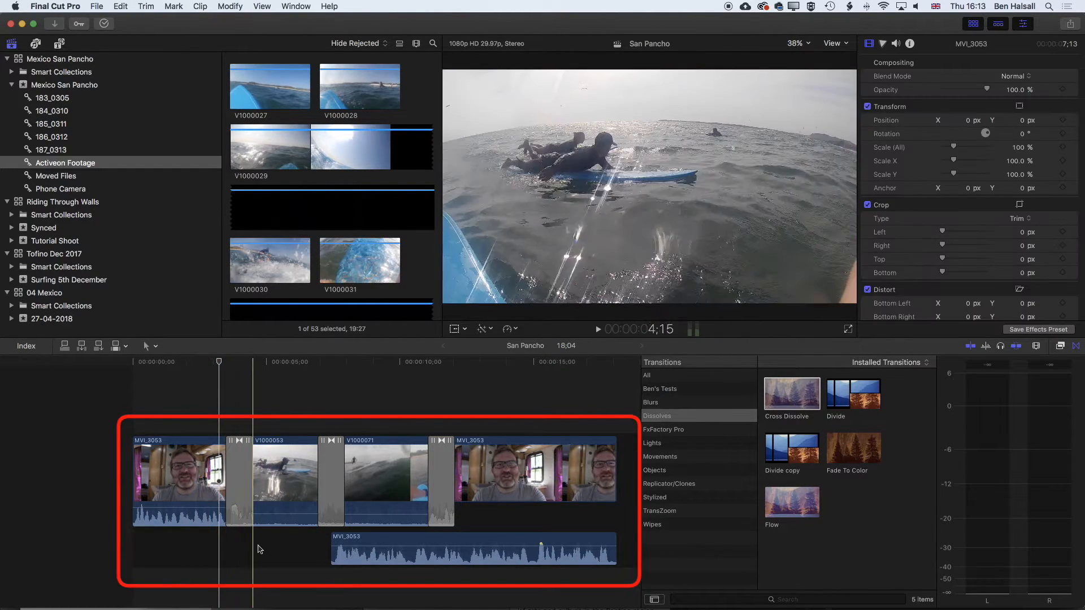
{"action": "scroll", "coordinate": [171, 483], "scroll_direction": "right", "scroll_amount": 1}
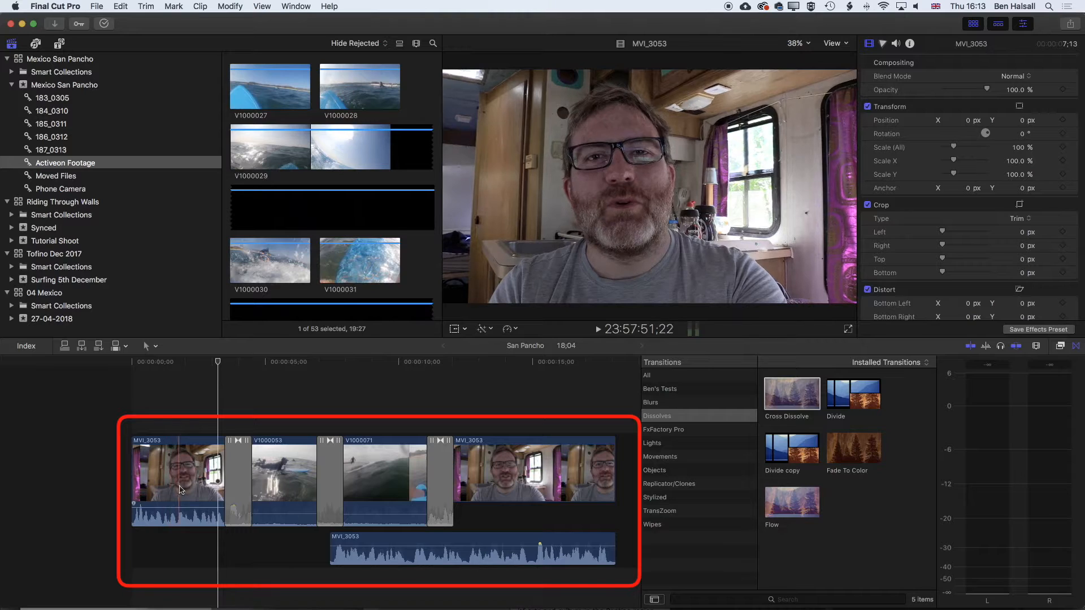
{"action": "double_click", "coordinate": [189, 521]}
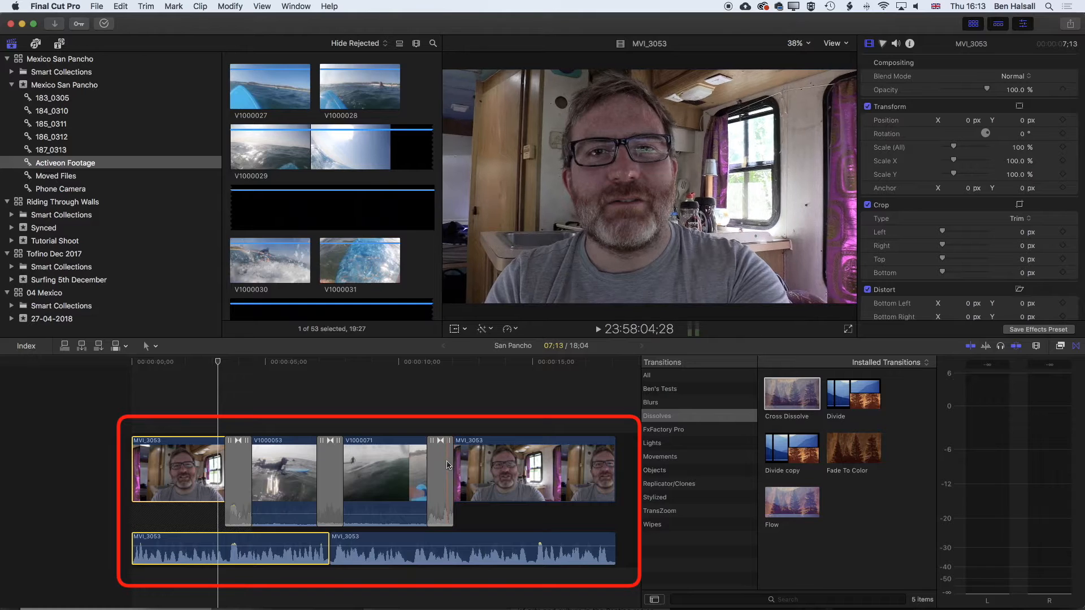
Delete the Cross Dissolve between V1000071 and the last MVI_3053 clip and select that clip's video in point
{"action": "left_click", "coordinate": [447, 472]}
{"action": "key", "text": "Delete"}
{"action": "left_click", "coordinate": [449, 471]}
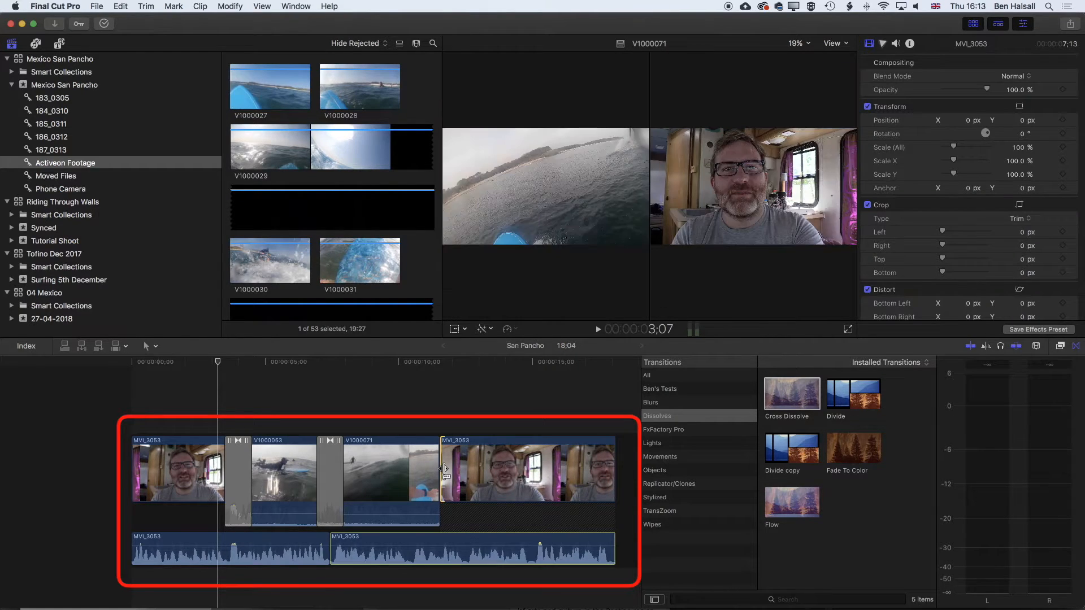
Trim the start of the last MVI_3053 clip's audio, and trim its video start to close the gap between the two audio sections
{"action": "left_click_drag", "start_coordinate": [333, 556], "coordinate": [407, 555]}
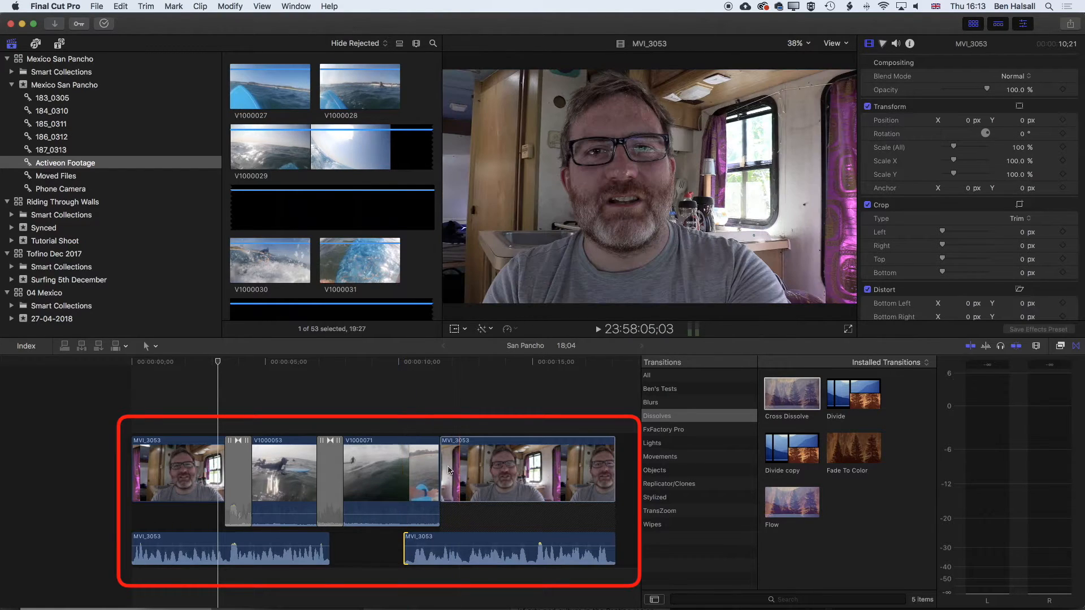
{"action": "left_click_drag", "start_coordinate": [442, 469], "coordinate": [509, 466]}
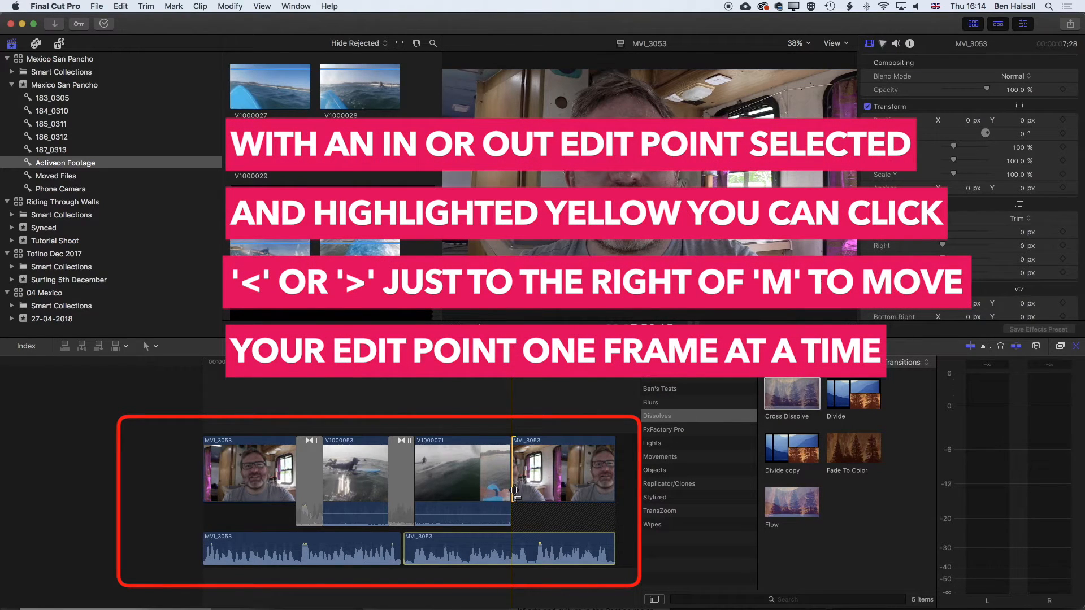
Nudge the last MVI_3053 clip's video in point frame by frame until the two audio sections meet, and play back the join
{"action": "key", "text": "period"}
{"action": "key", "text": "comma"}
{"action": "key", "text": "comma"}
{"action": "key", "text": "comma"}
{"action": "key", "text": "period"}
{"action": "key", "text": "period"}
{"action": "key", "text": "period"}
{"action": "key", "text": "period"}
{"action": "key", "text": "period"}
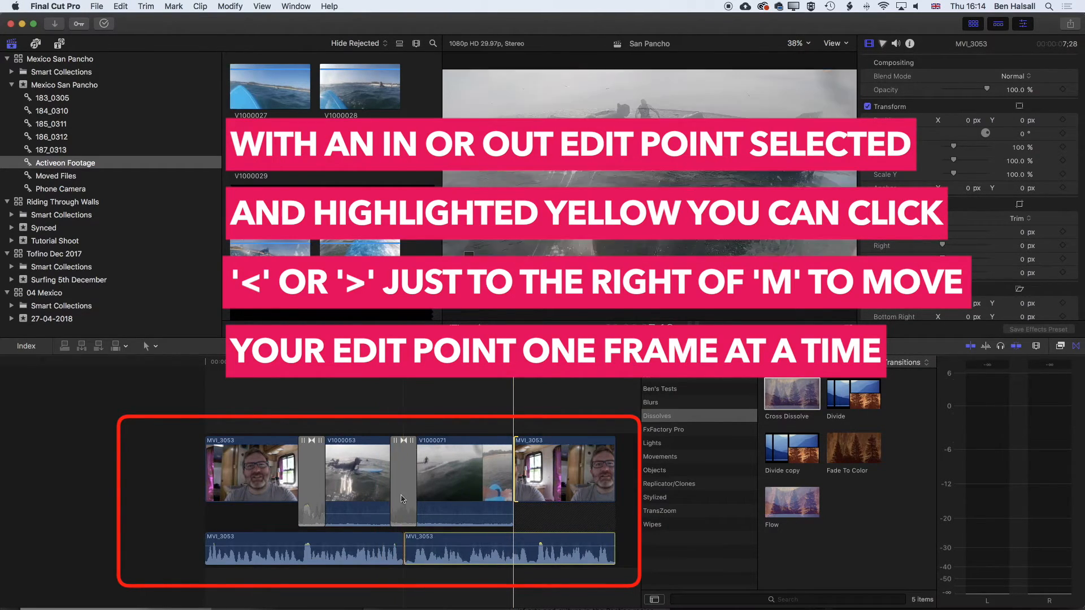
{"action": "left_click", "coordinate": [396, 393]}
{"action": "key", "text": "space"}
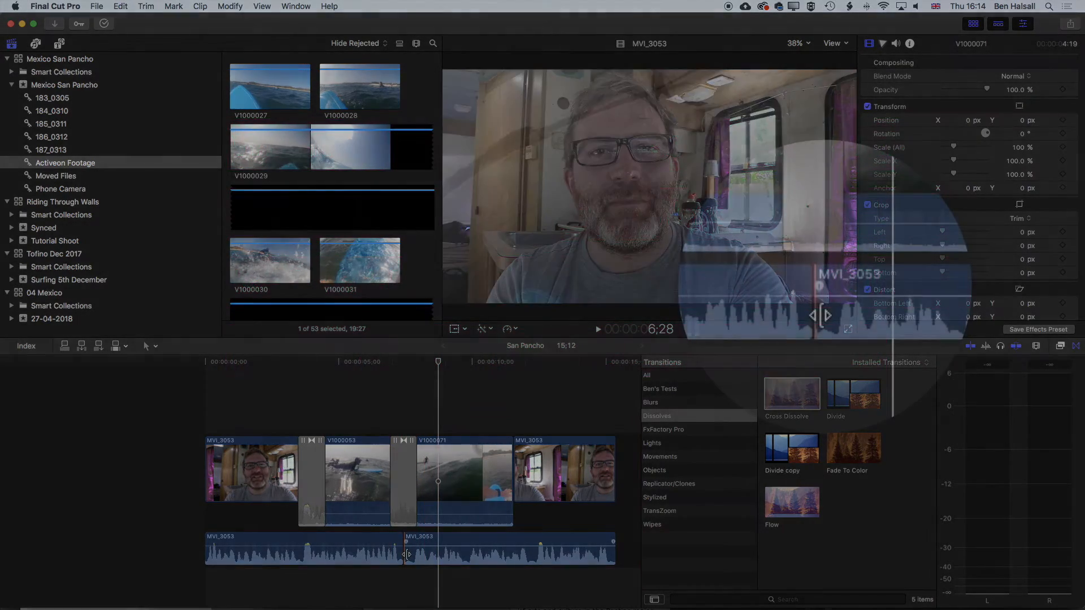
Extend the two MVI_3053 audio sections at their join so that they overlap by a few frames
{"action": "left_click_drag", "start_coordinate": [406, 555], "coordinate": [402, 554]}
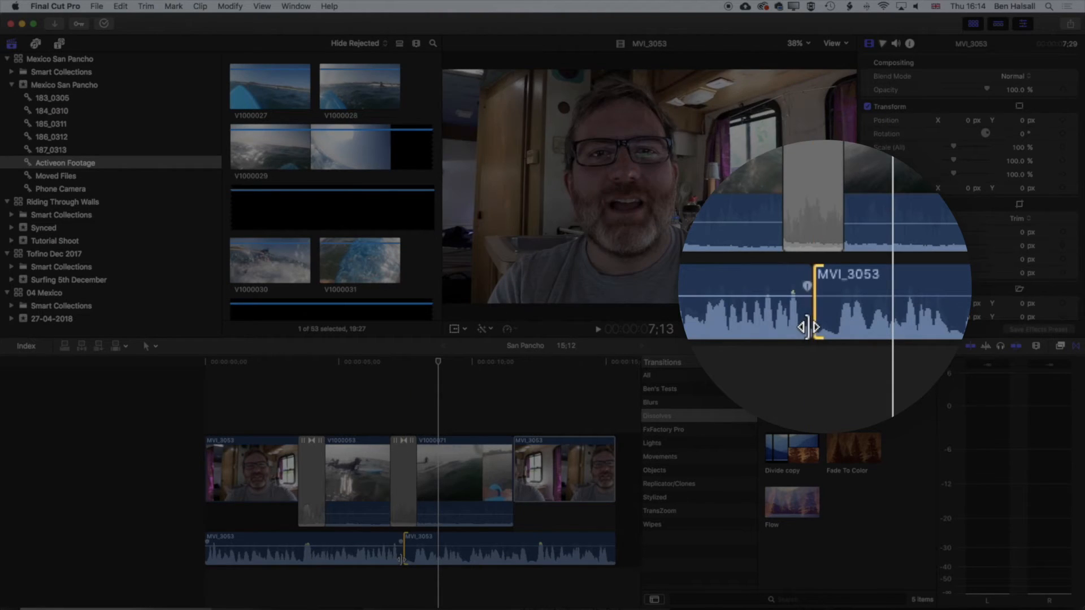
{"action": "left_click_drag", "start_coordinate": [402, 555], "coordinate": [403, 590]}
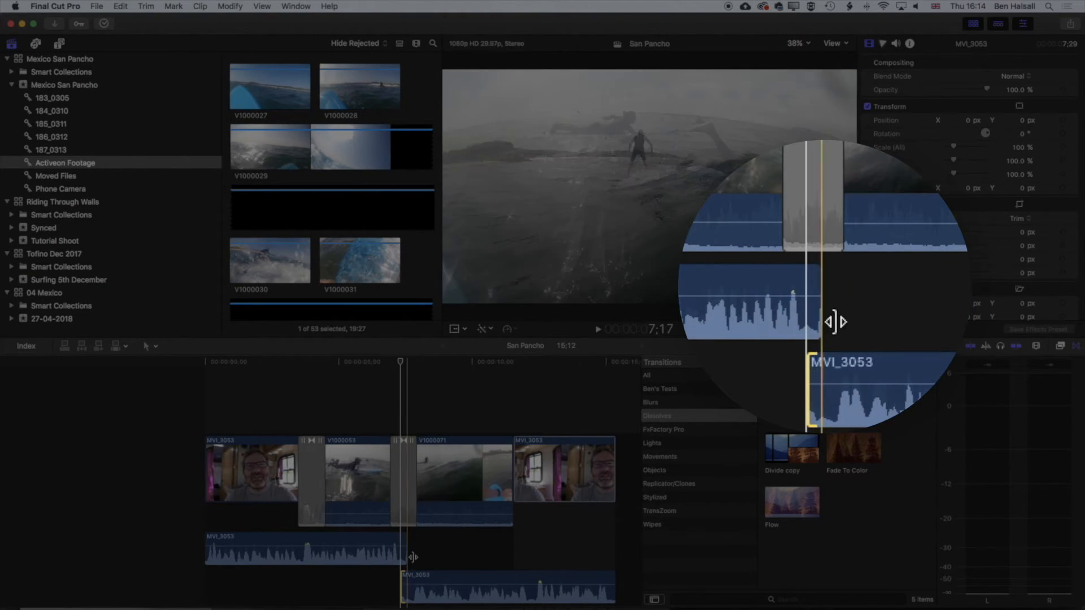
Add a short fade-out to the first MVI_3053 audio section and a short fade-in to the second across their overlap
{"action": "left_click", "coordinate": [404, 542]}
{"action": "left_click_drag", "start_coordinate": [404, 541], "coordinate": [400, 542]}
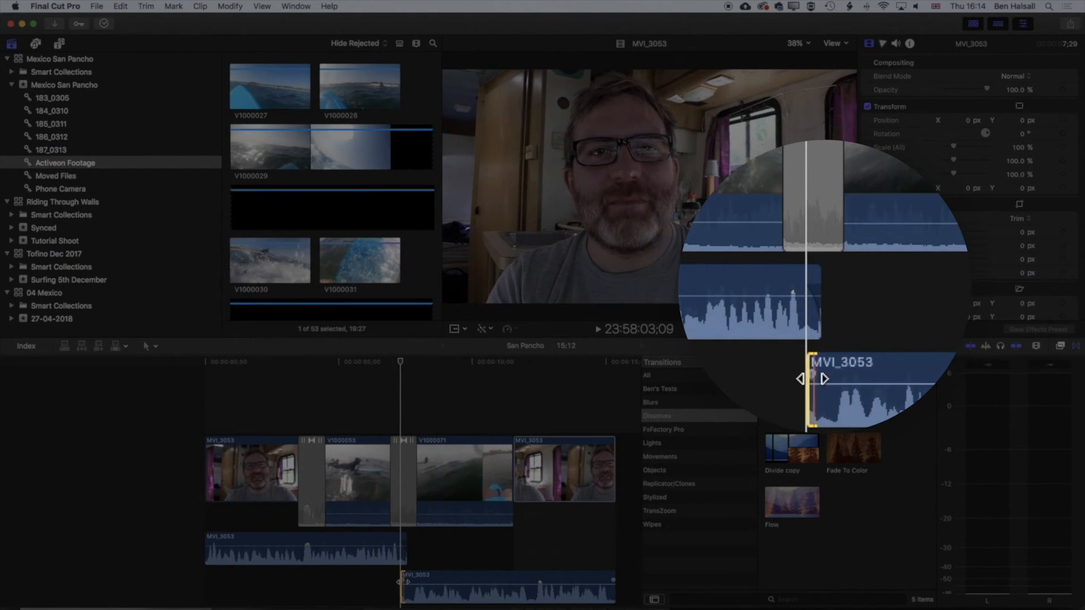
{"action": "left_click_drag", "start_coordinate": [402, 581], "coordinate": [408, 581]}
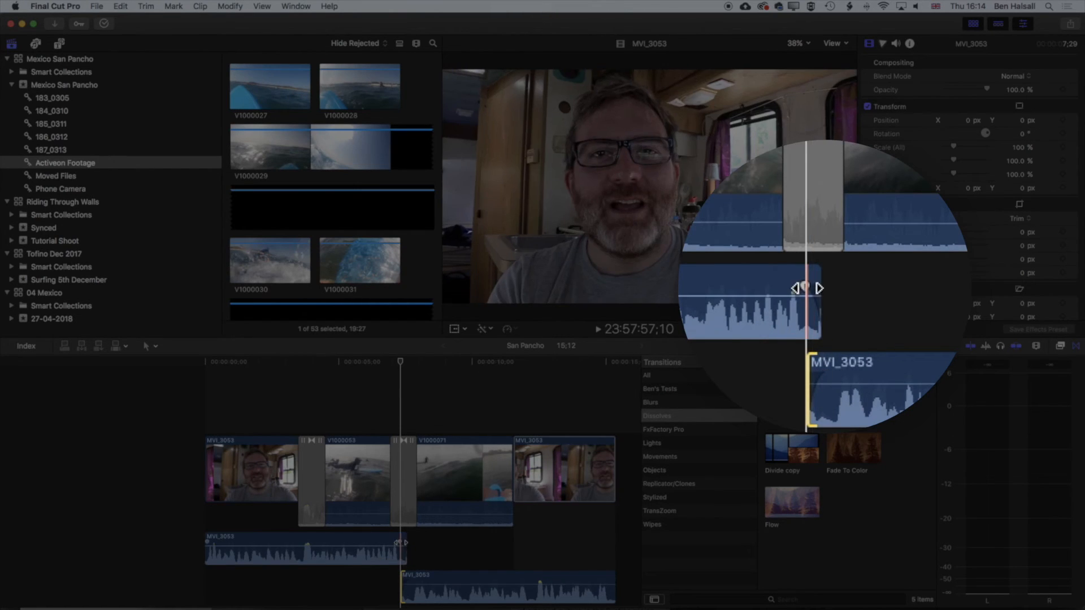